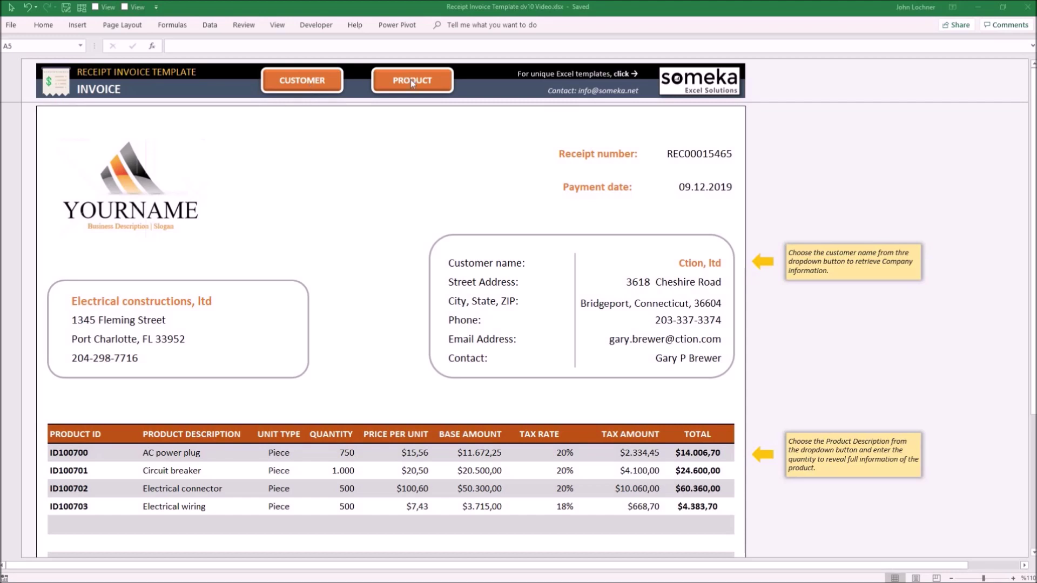
- Go to the Customer Database sheet via the CUSTOMER button
click(311, 85)
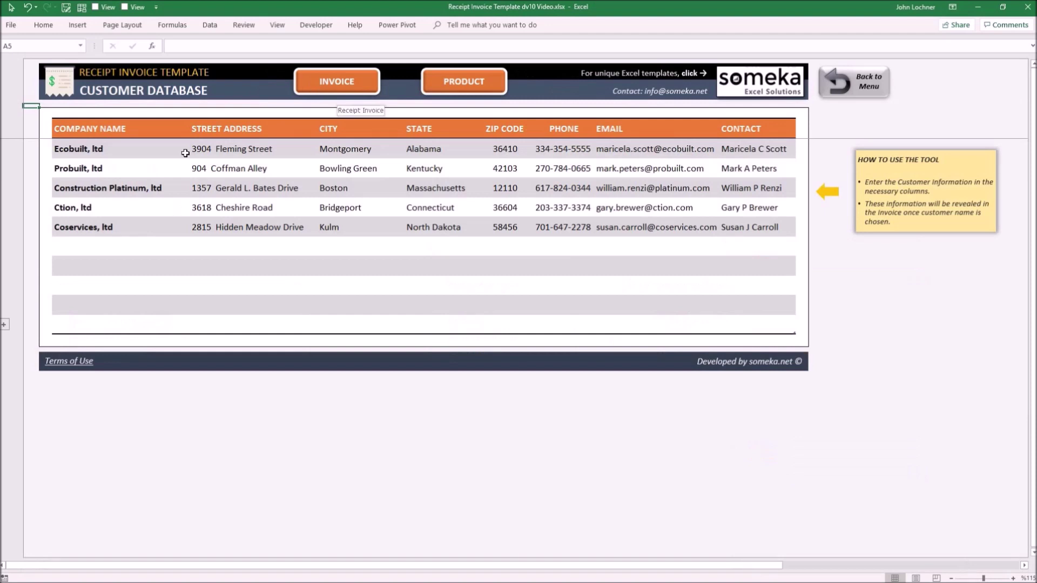
click(127, 227)
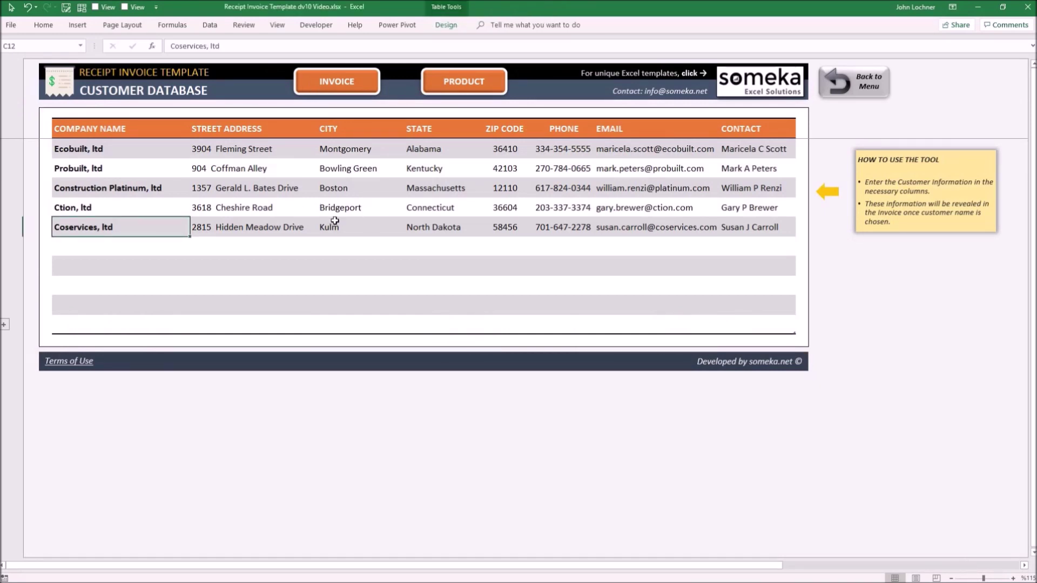
key(Right)
key(Right)
key(Right)
key(Right)
key(Right)
key(Right)
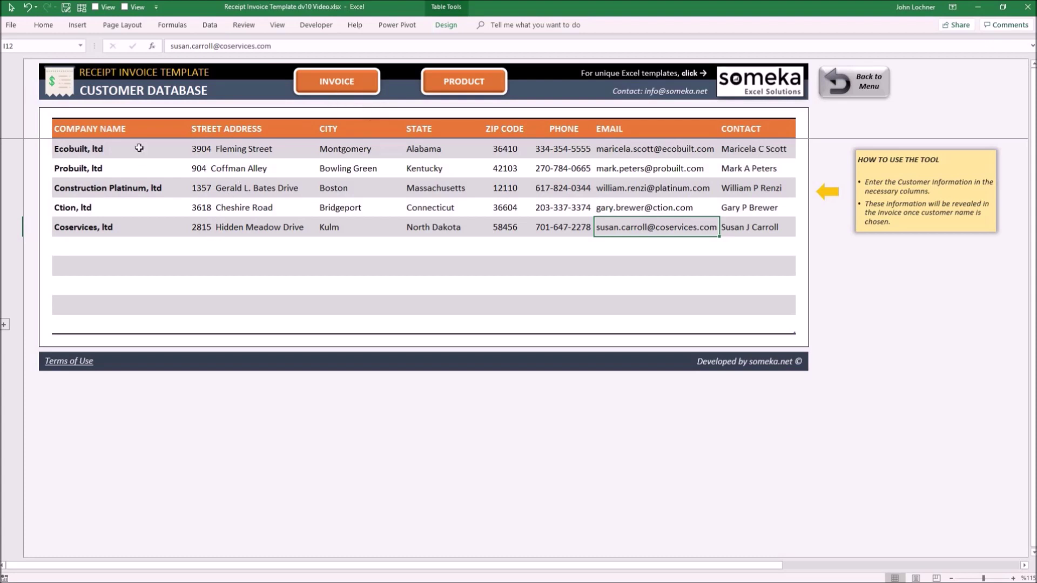
drag(121, 148, 7, 325)
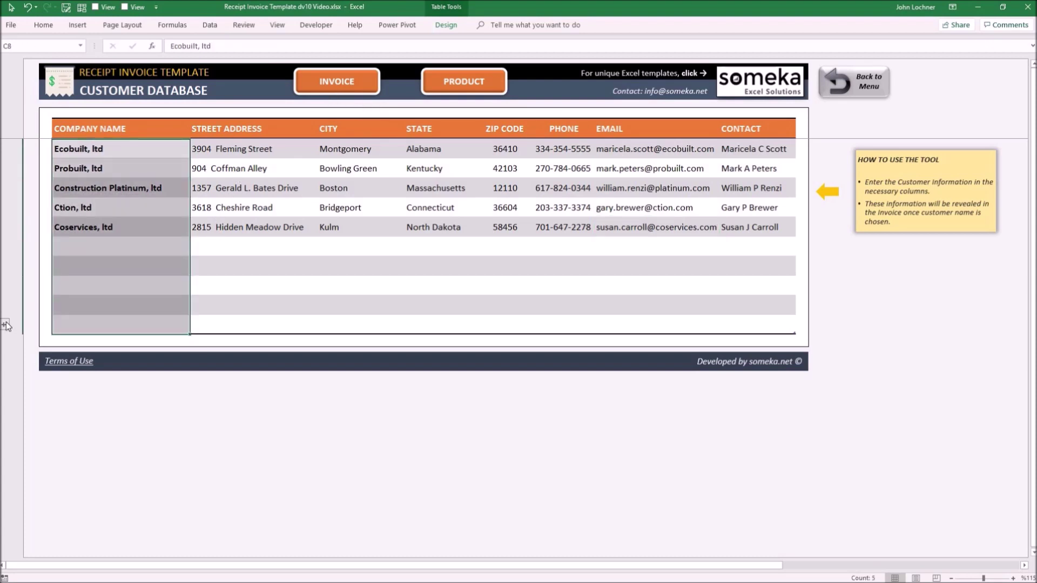
drag(8, 325, 3, 325)
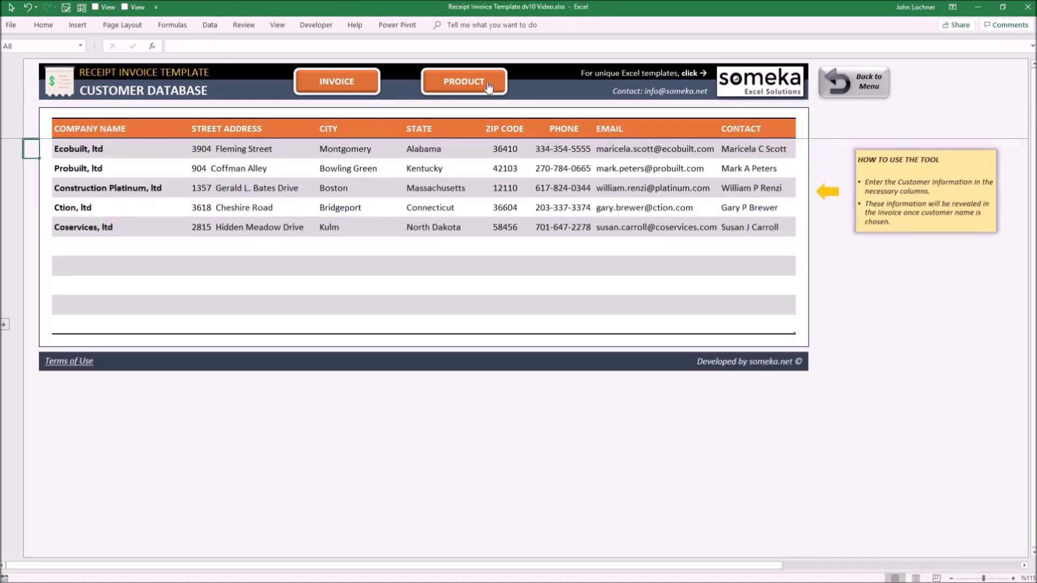
- Review the product database, expanding and collapsing its empty-row group, then return to the invoice sheet
click(484, 88)
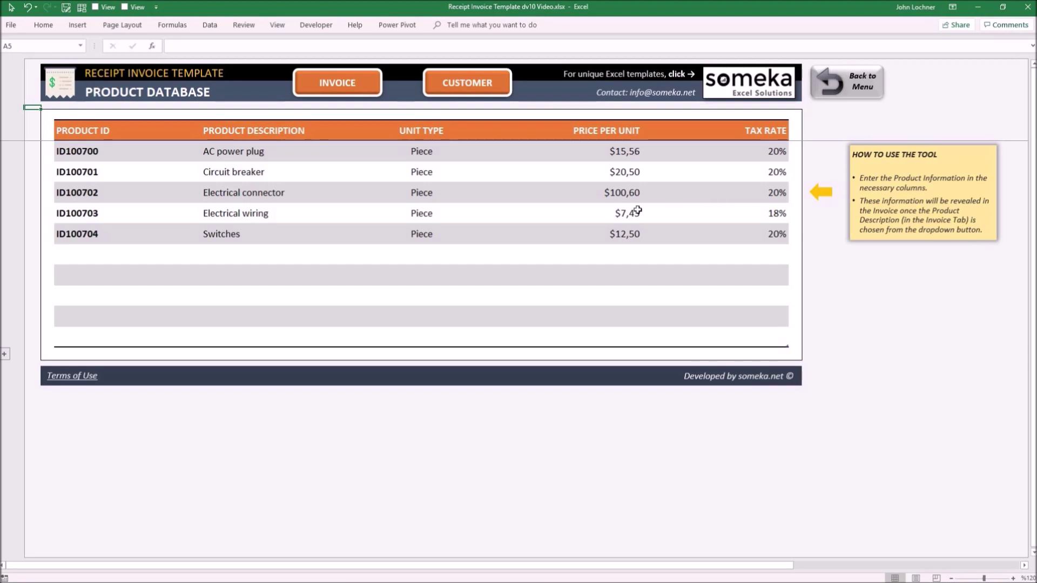
click(4, 355)
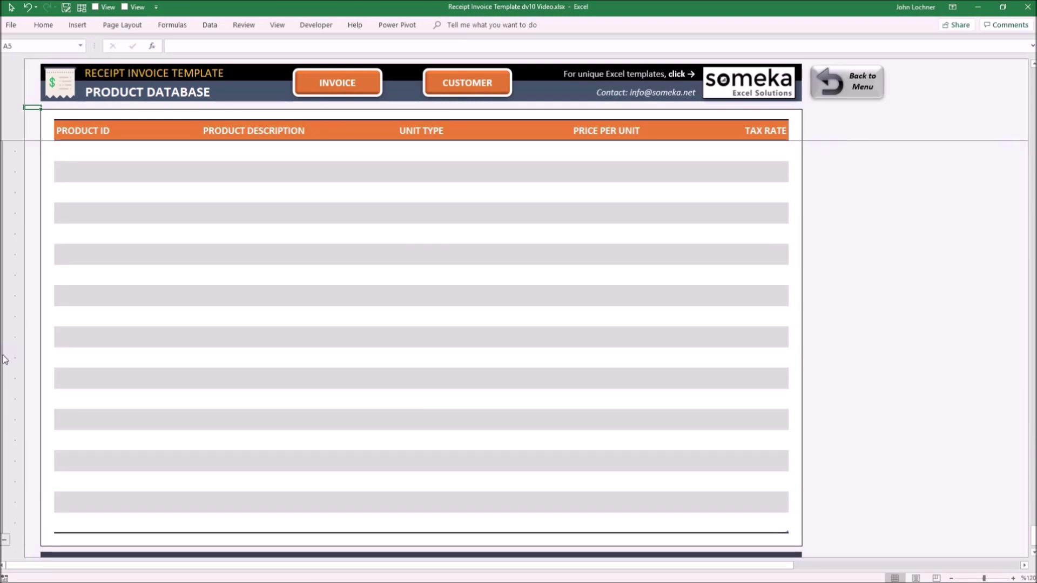
click(4, 358)
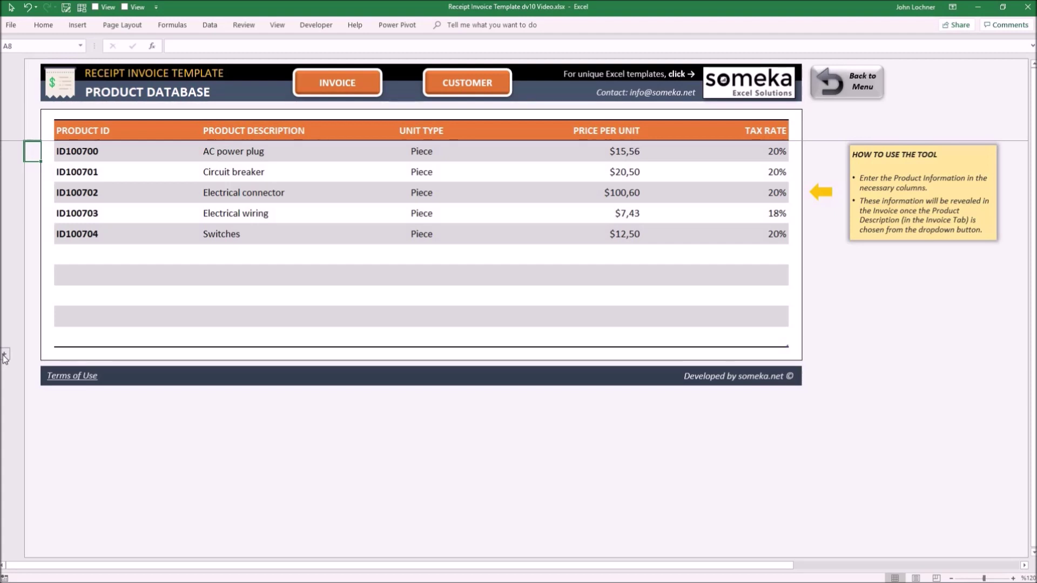
click(354, 85)
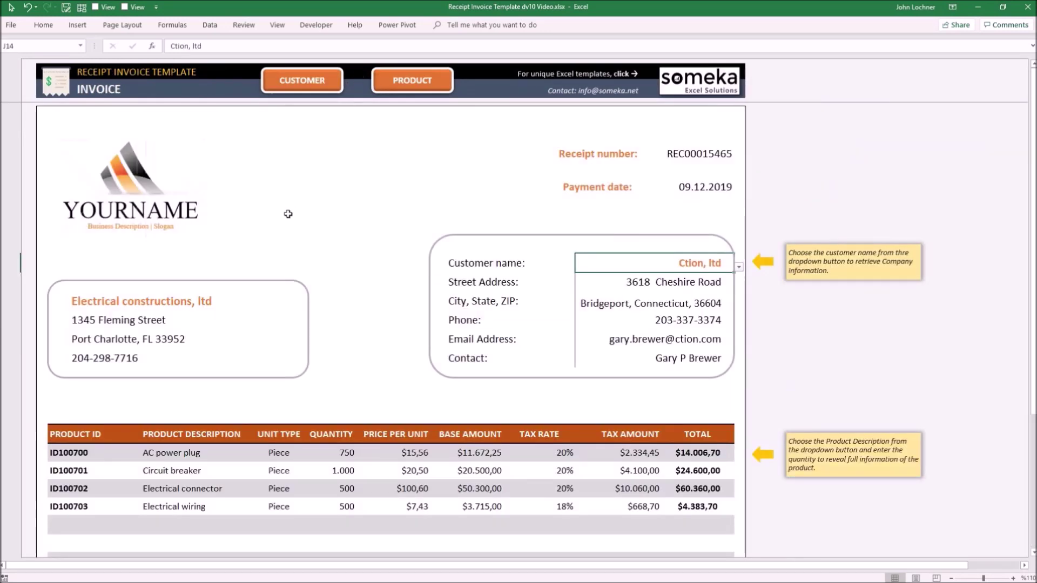
click(199, 301)
drag(186, 374, 186, 361)
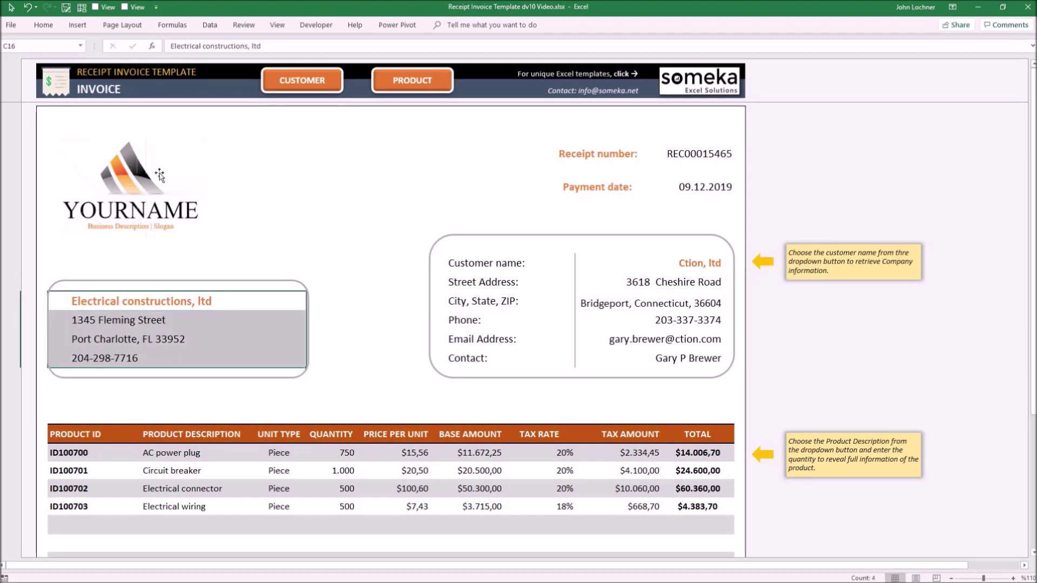
click(159, 175)
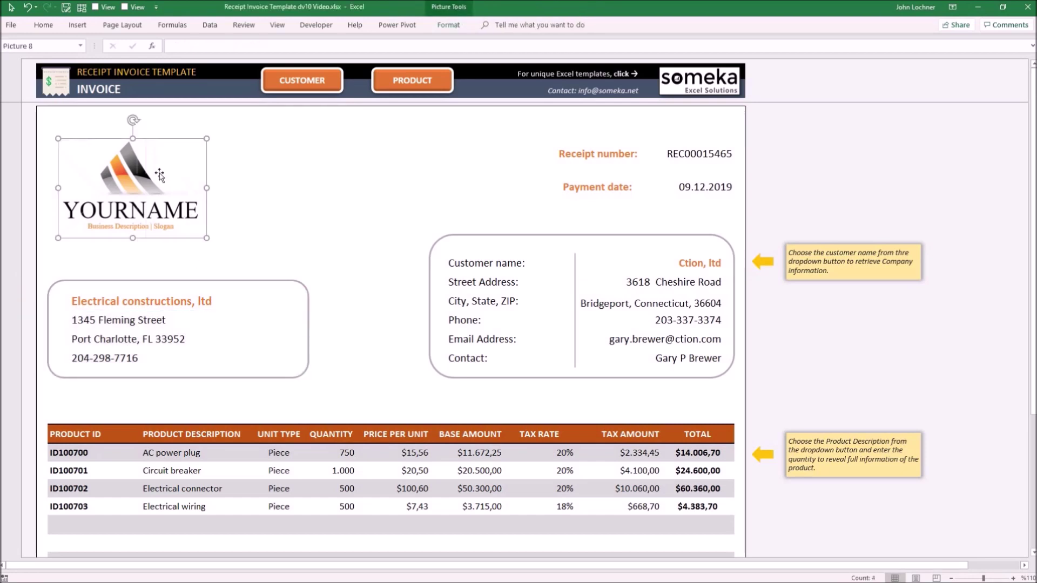
click(687, 157)
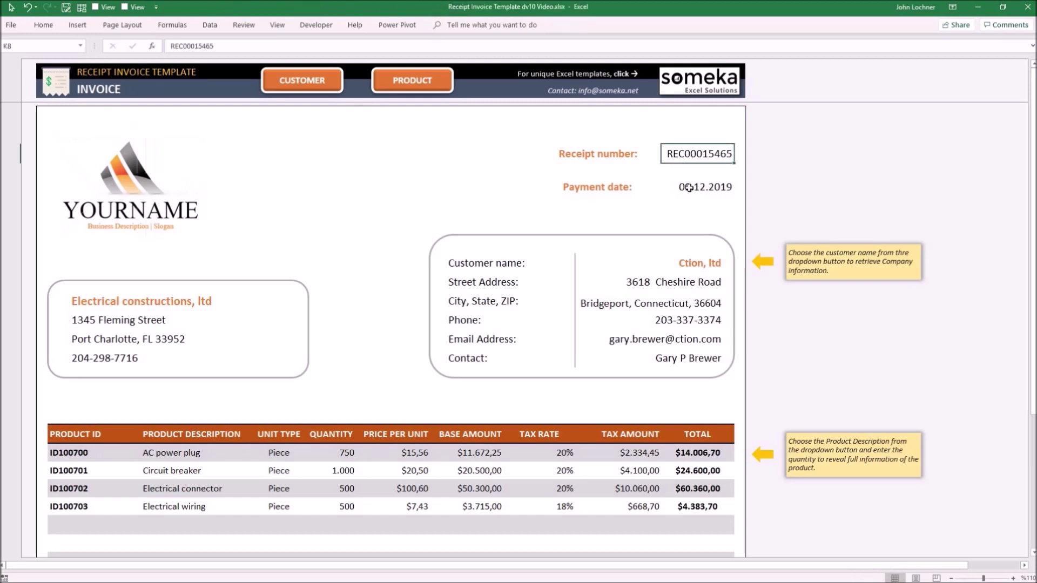
click(687, 188)
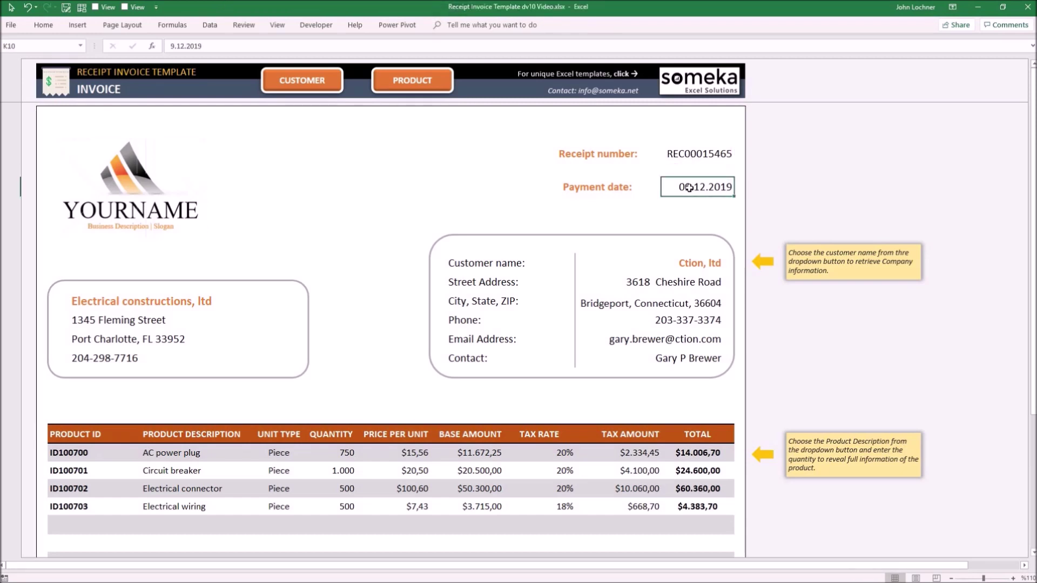
scroll(687, 189, down, 1)
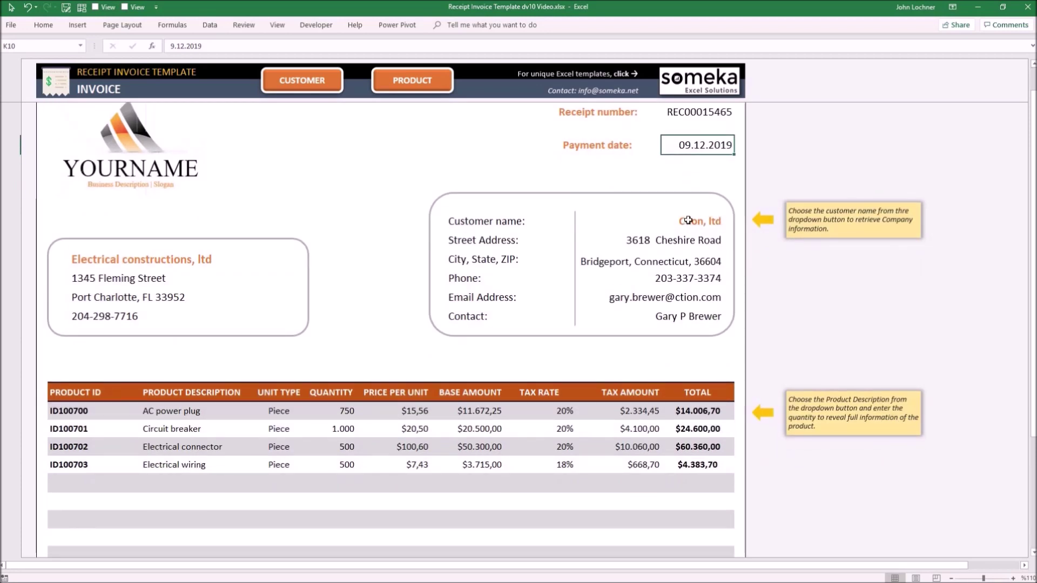
- Choose Ecobuilt, ltd from the customer dropdown so its Montgomery address and contact fill in
click(733, 221)
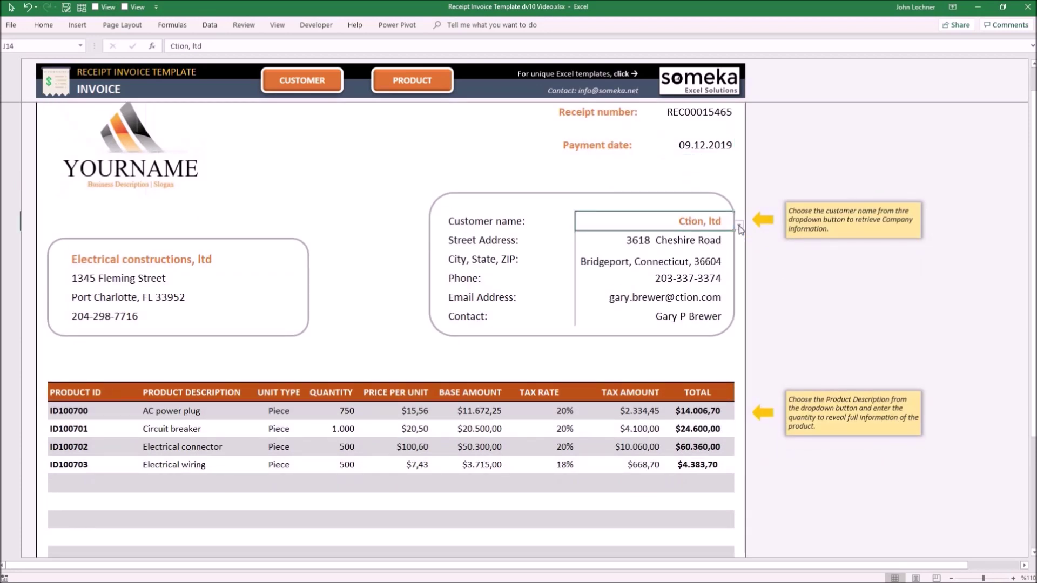
click(739, 226)
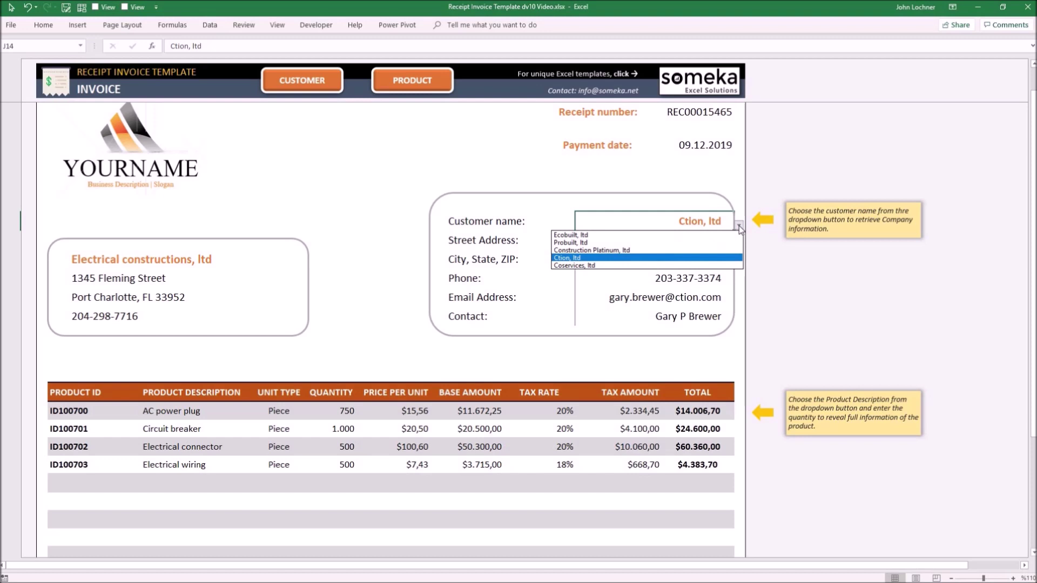
click(667, 234)
drag(674, 241, 669, 315)
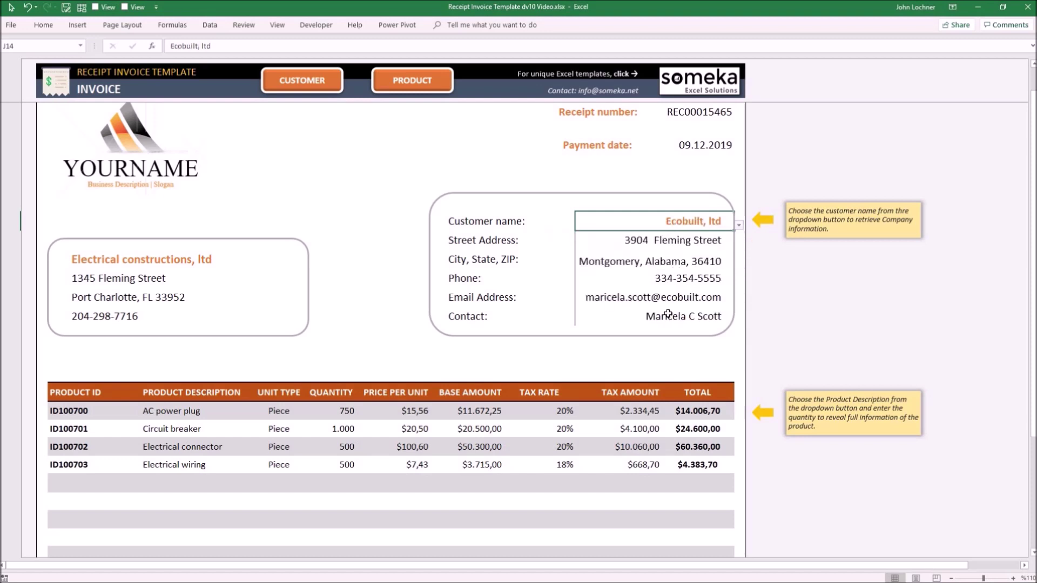
click(798, 328)
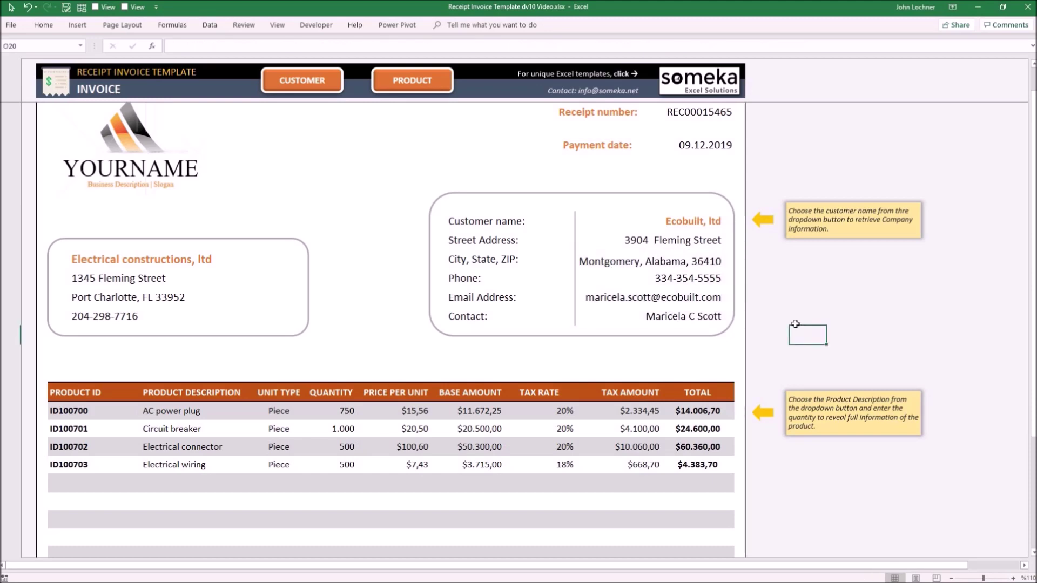
scroll(794, 324, down, 3)
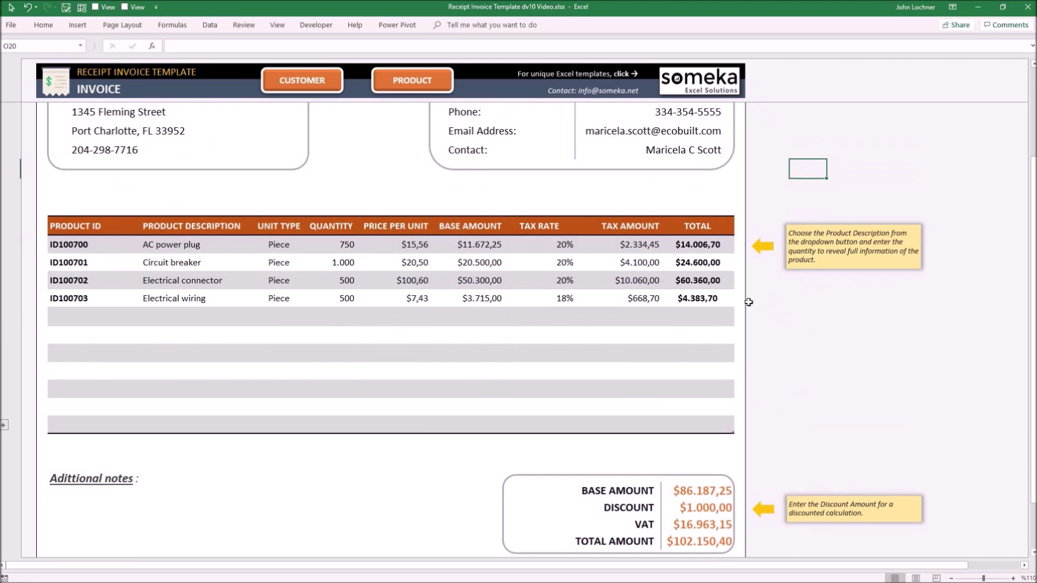
- Add Switches as the product on the invoice's empty fifth line
click(238, 313)
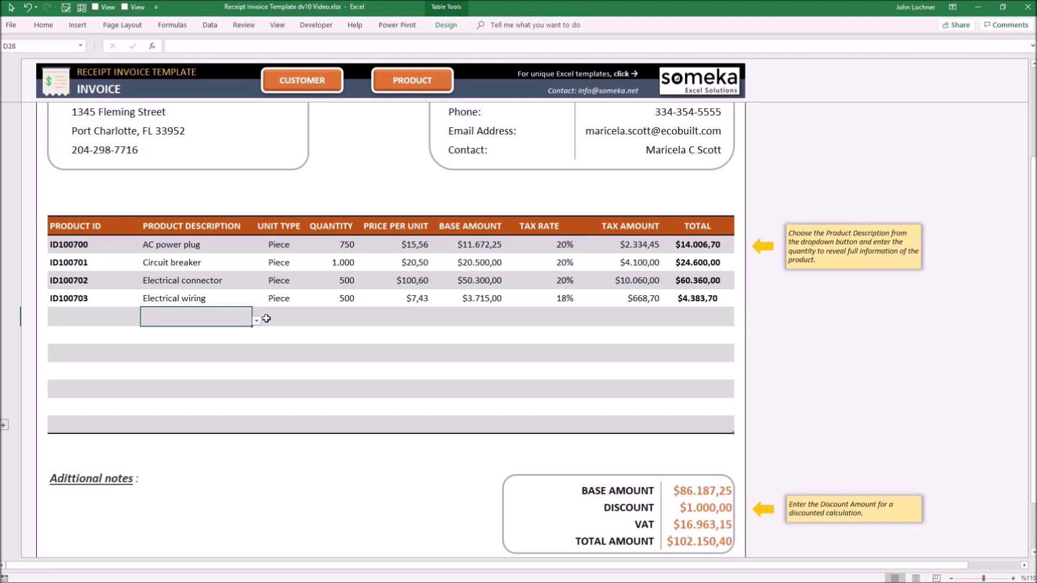
click(343, 318)
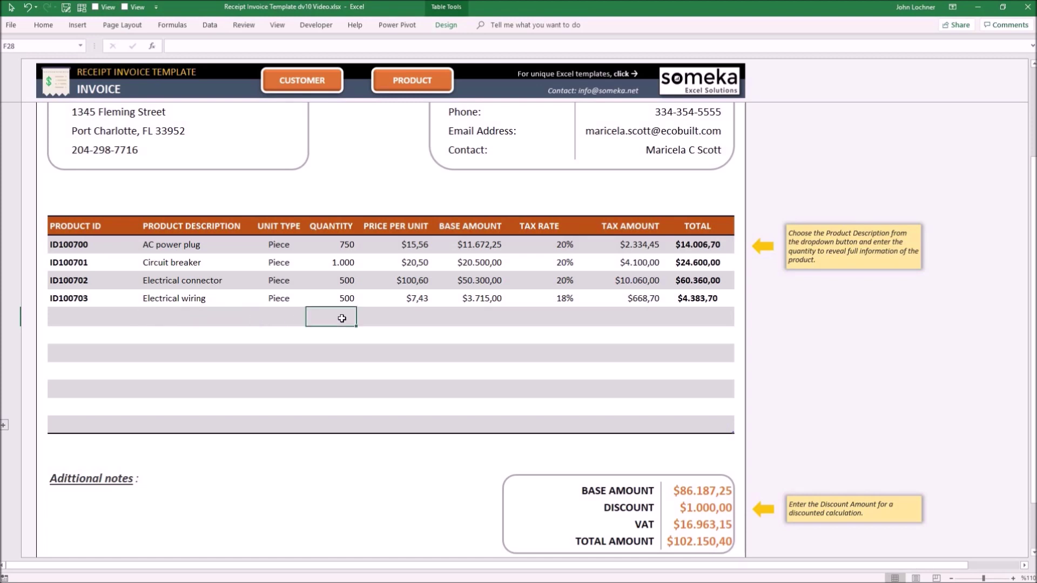
click(209, 317)
key(alt+Down)
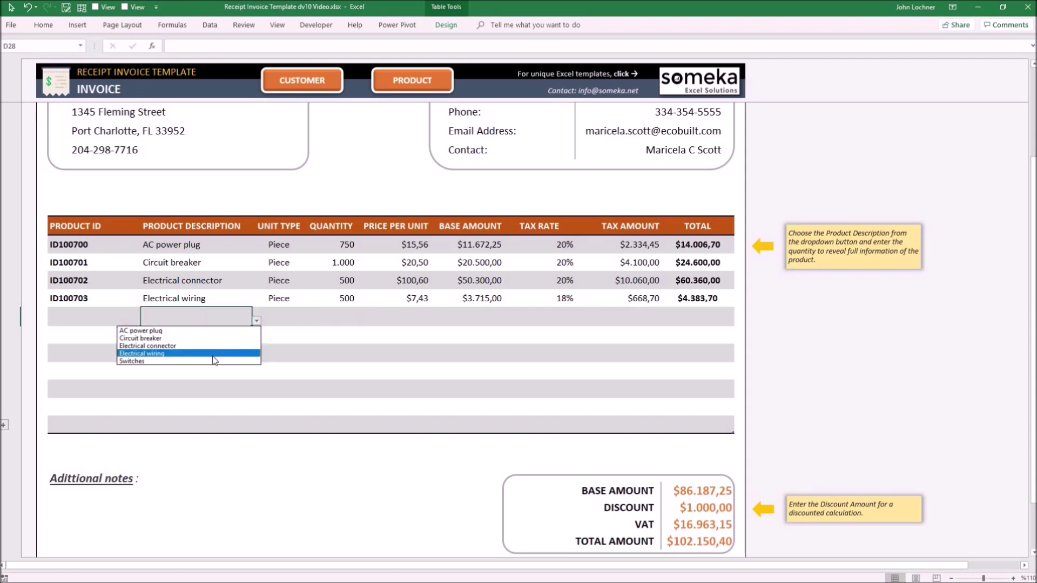
click(210, 362)
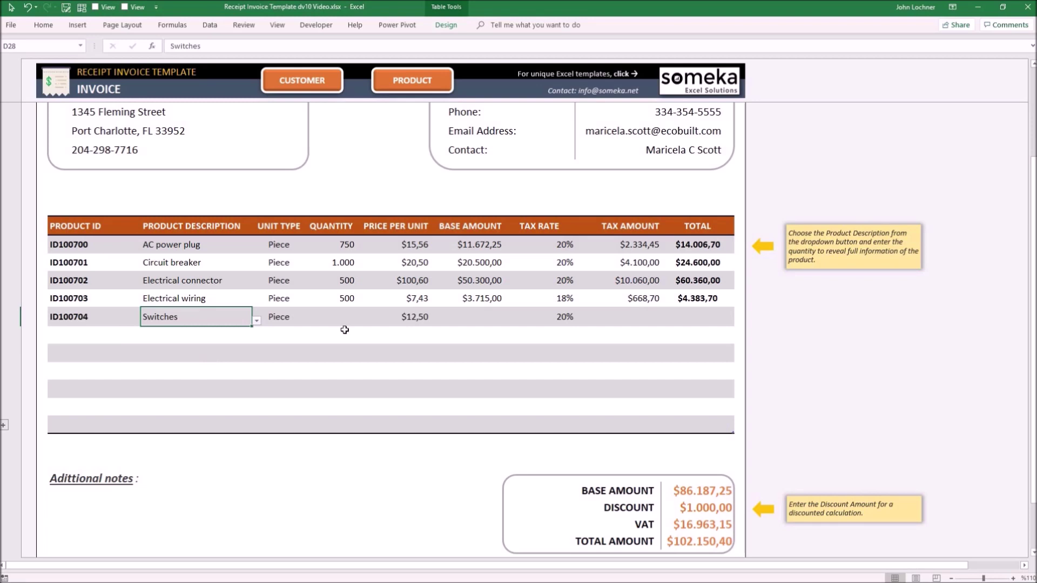
scroll(344, 329, up, 1)
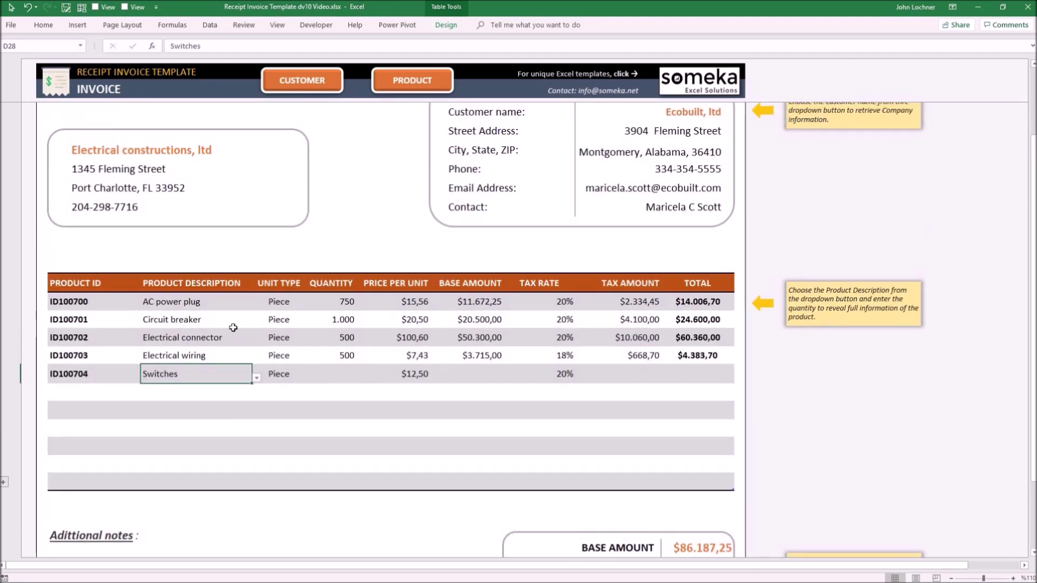
- Enter quantity 400 for Switches, bringing the total to $108.150,40, and review the line
click(349, 369)
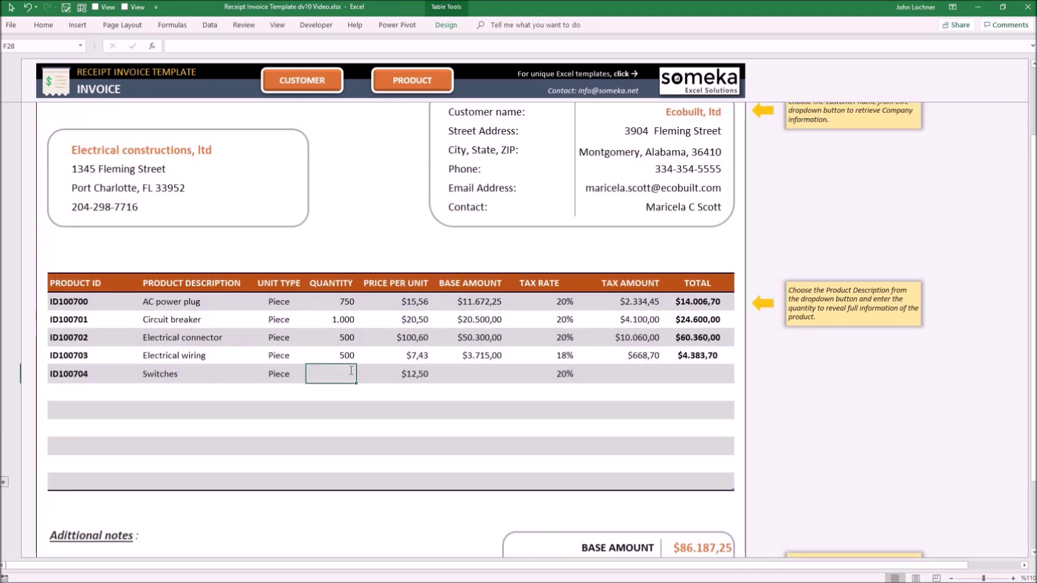
text(400)
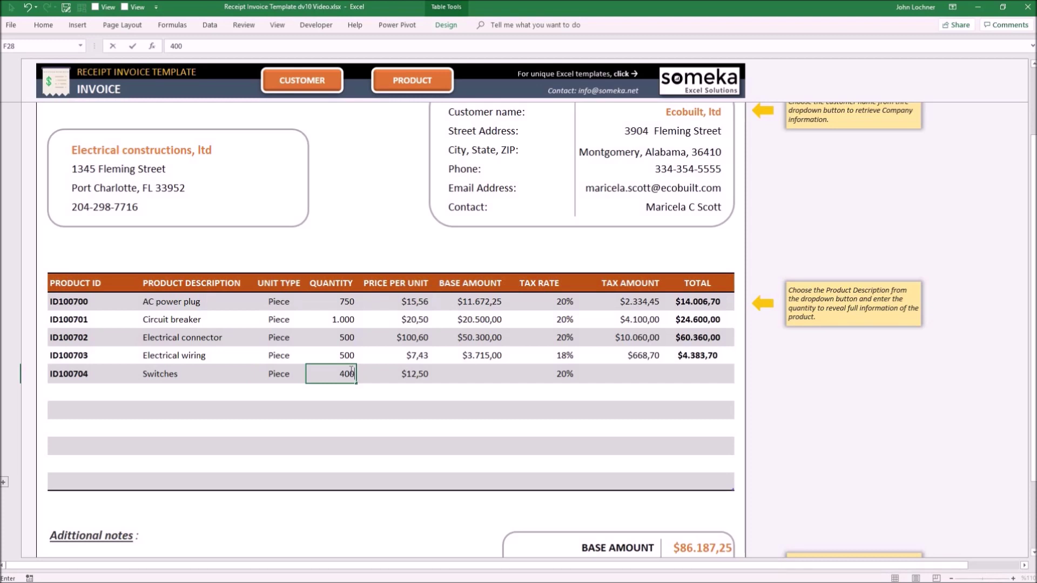
key(Return)
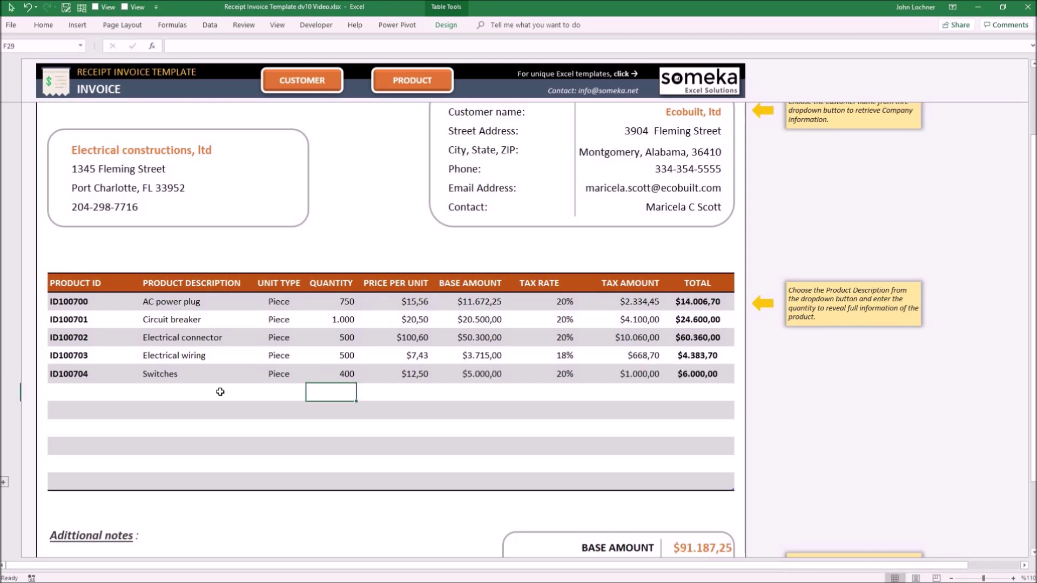
click(200, 375)
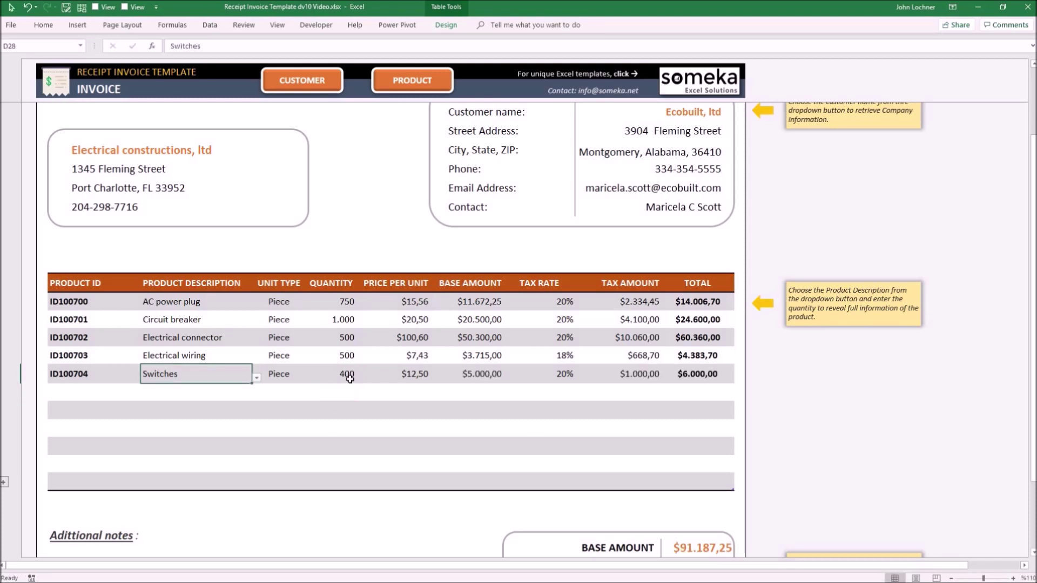
click(341, 374)
click(51, 373)
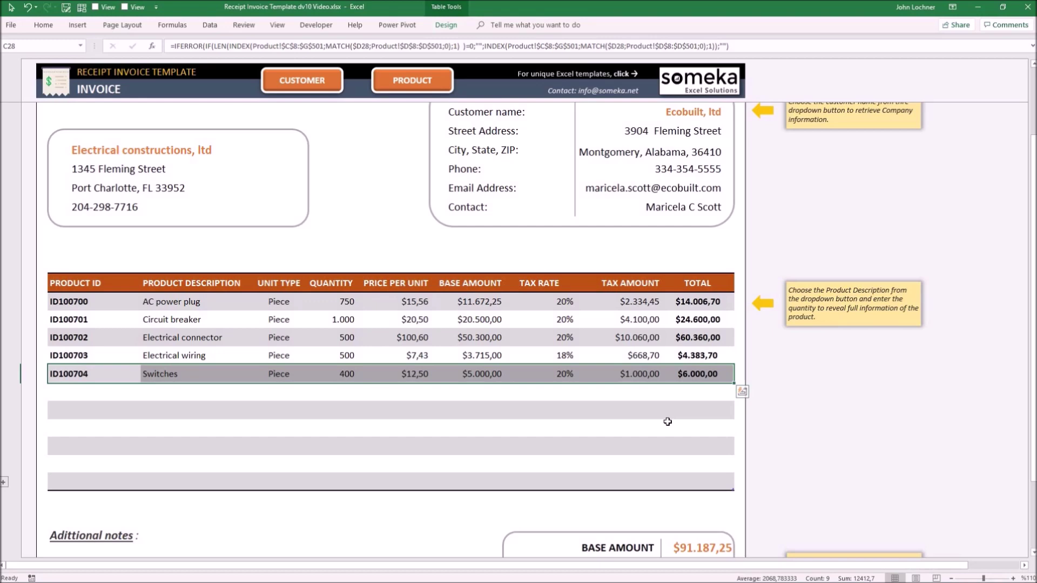
scroll(667, 422, down, 1)
scroll(668, 421, down, 2)
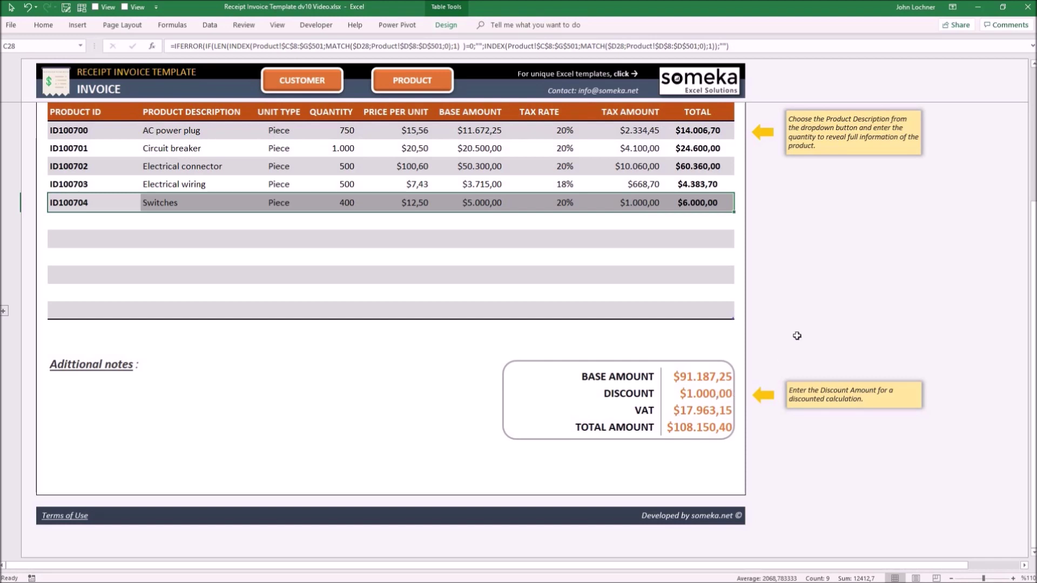
- Set the discount to 1500, lowering the total to $107.550,40, and select the totals range
click(708, 393)
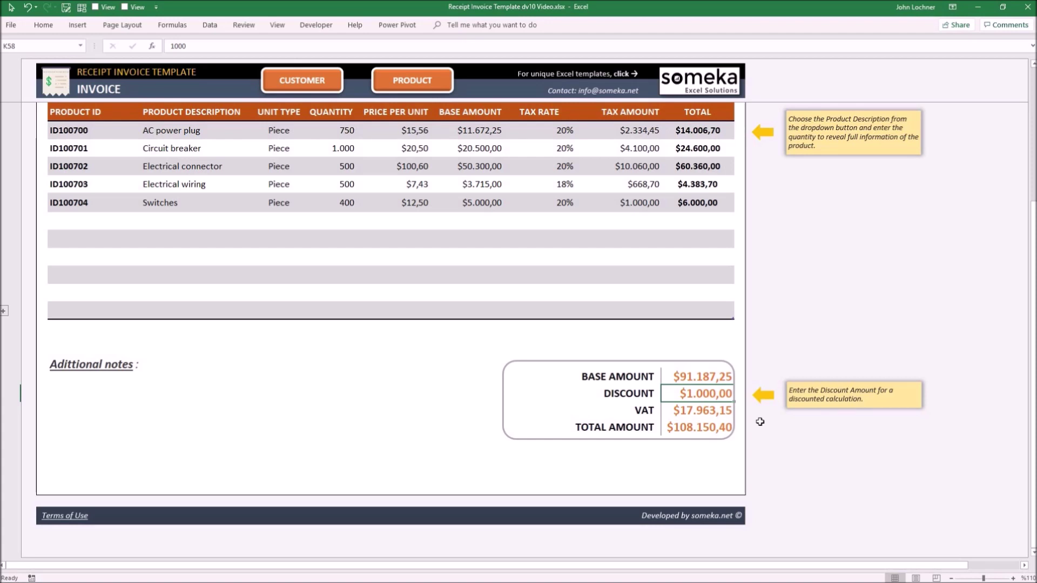
text(150)
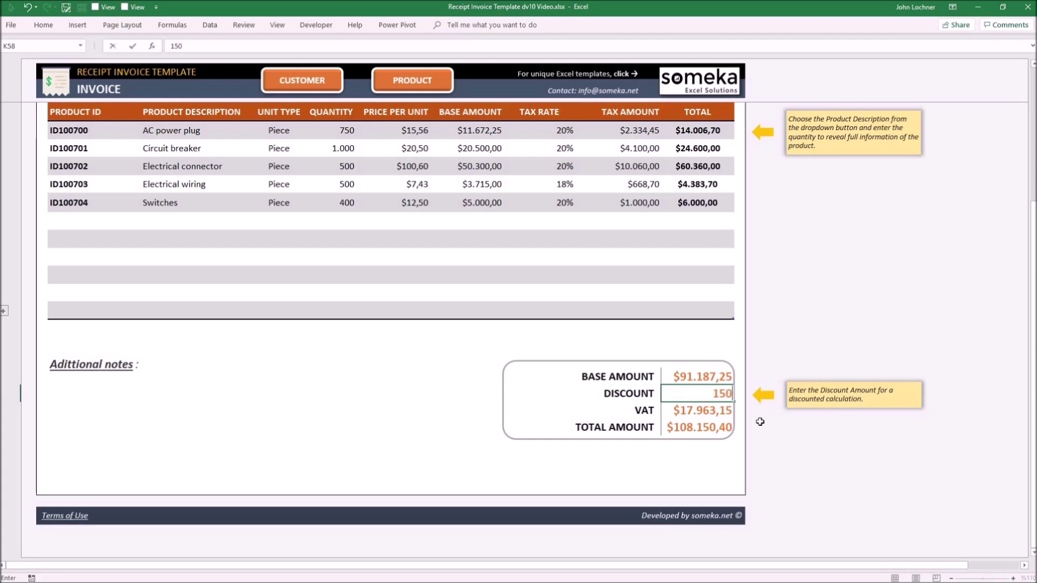
text(0)
key(Return)
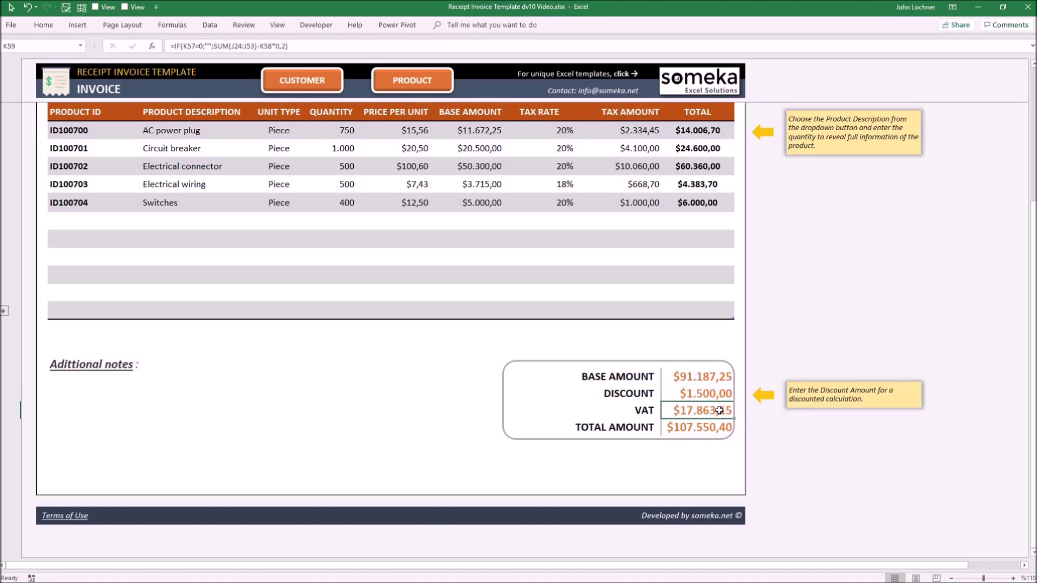
drag(708, 377, 716, 428)
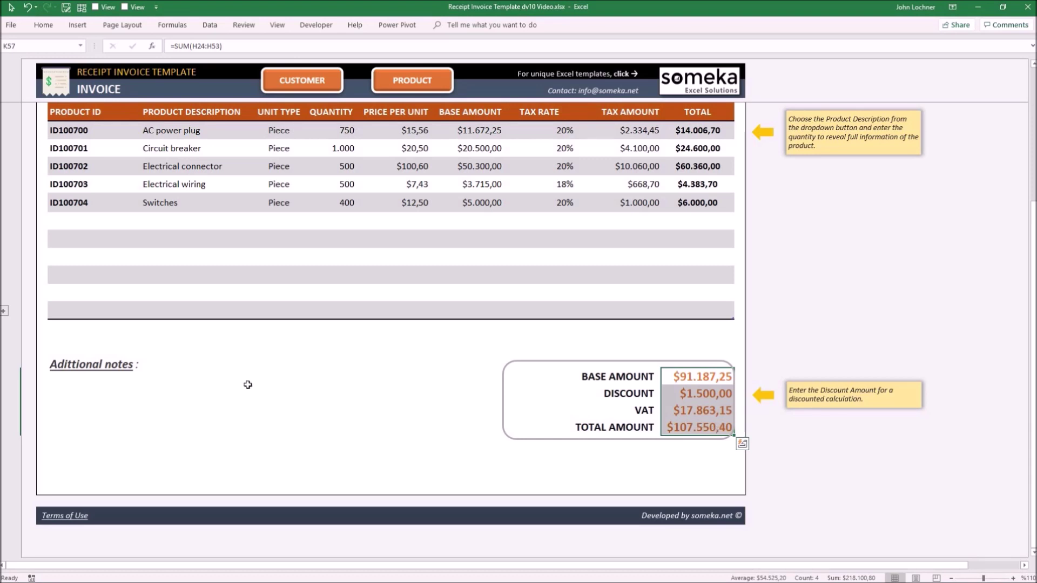
- Check the empty additional notes box and jump back to the top of the invoice
click(228, 387)
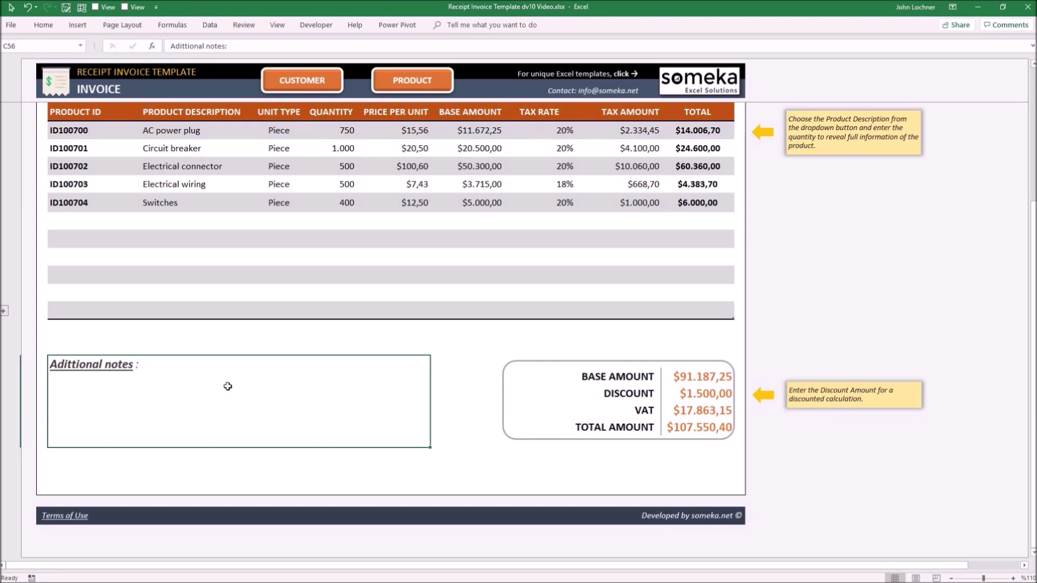
key(Left)
key(Left)
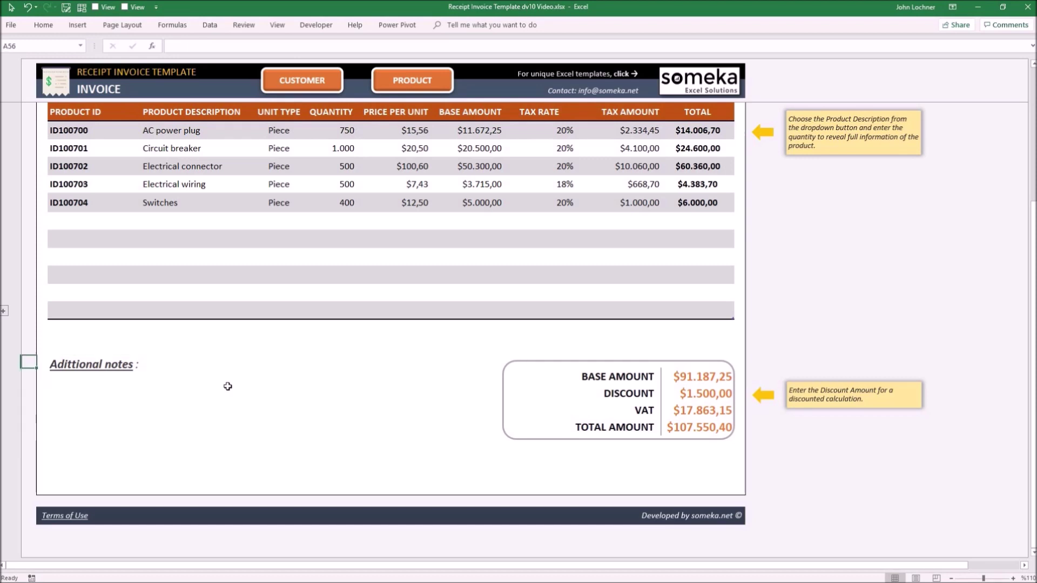
key(ctrl+Home)
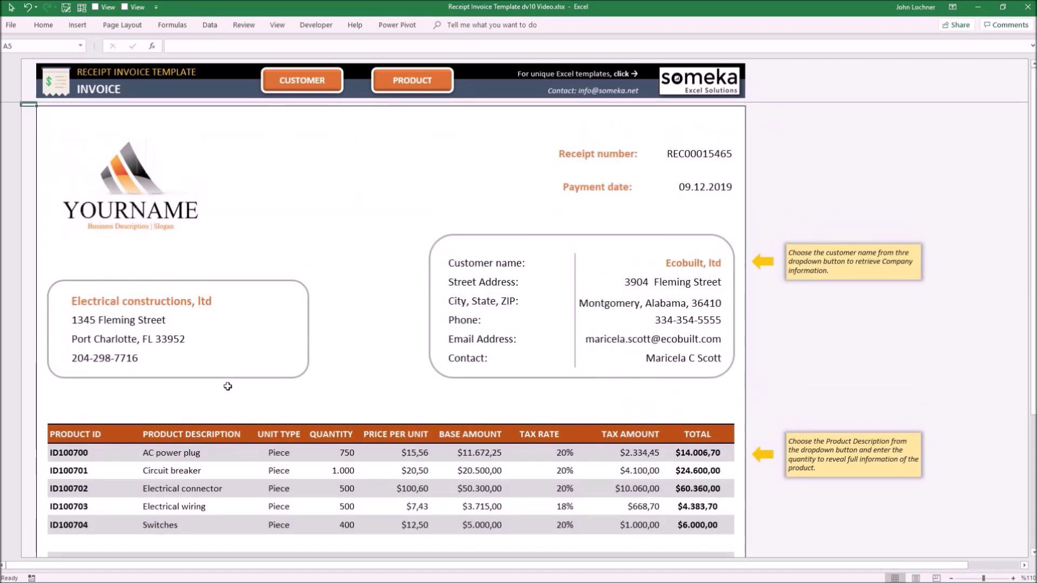